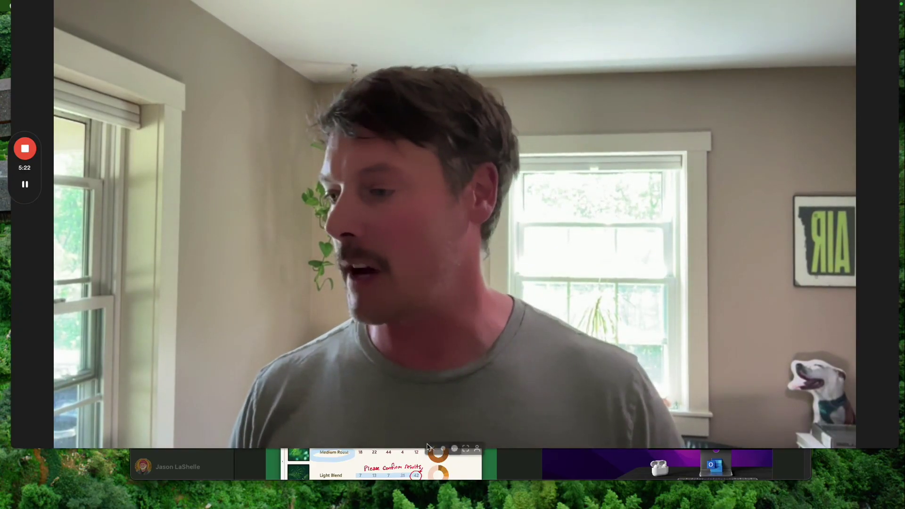
Switch the recording from camera to screen view and bring up the OneDrive status panel
{"action": "left_click", "coordinate": [443, 448]}
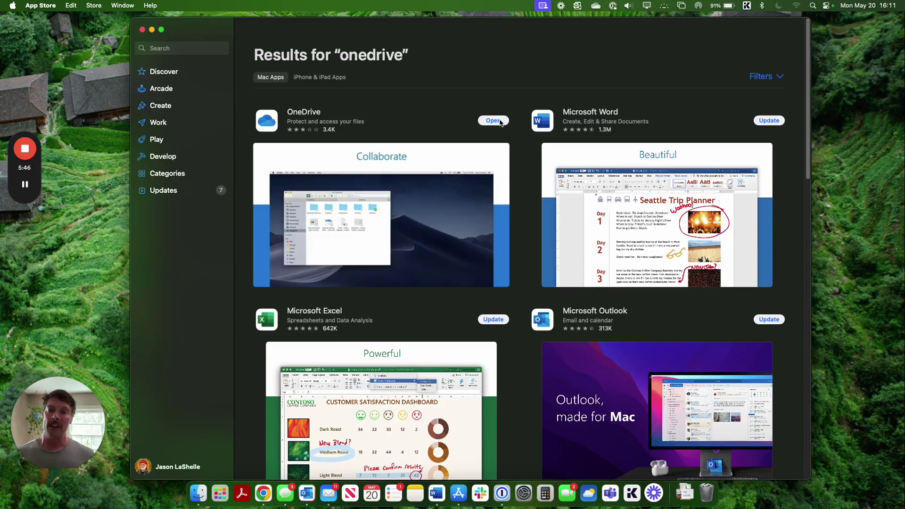
{"action": "left_click", "coordinate": [596, 7]}
Show OneDrive Preferences' Account tab with cloud storage use and the 7 syncing locations
{"action": "left_click", "coordinate": [664, 27]}
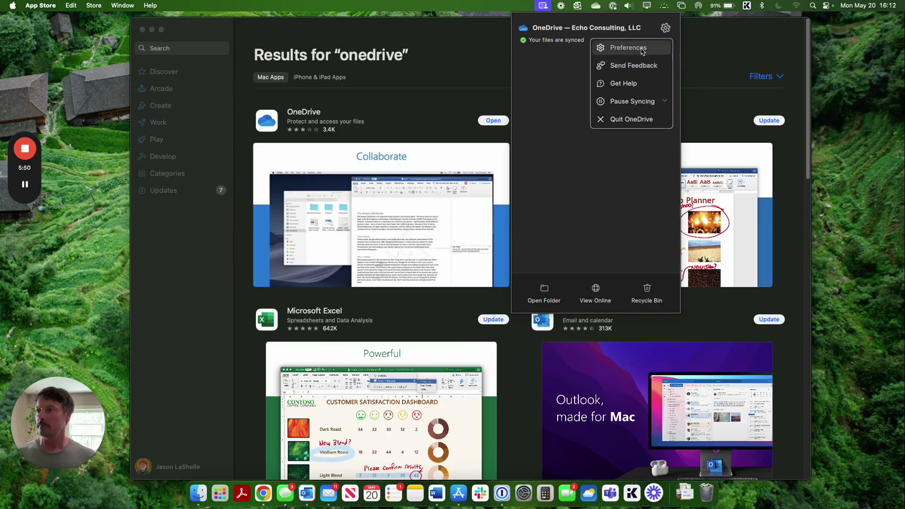
{"action": "left_click", "coordinate": [642, 48]}
{"action": "left_click_drag", "start_coordinate": [504, 177], "coordinate": [572, 74]}
{"action": "left_click", "coordinate": [446, 90]}
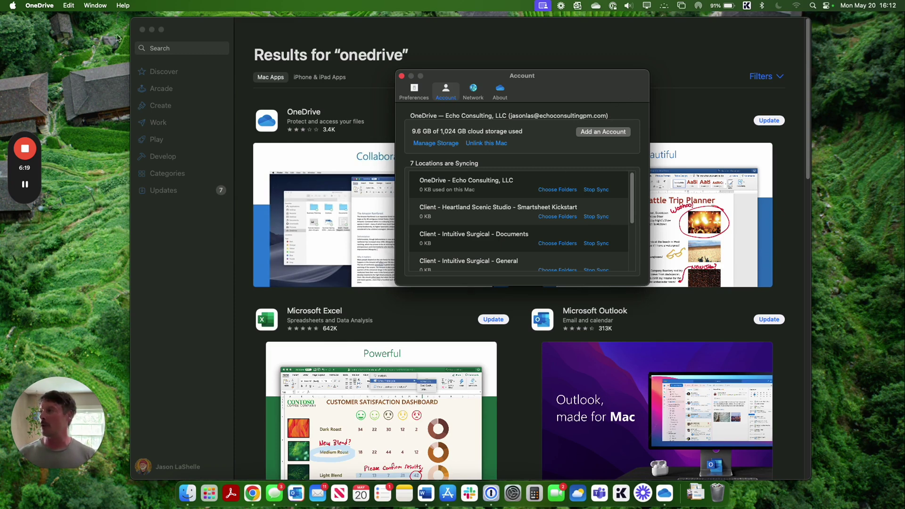
{"action": "left_click", "coordinate": [13, 5]}
Go to the Extensions settings under Privacy & Security in System Settings
{"action": "left_click", "coordinate": [41, 35]}
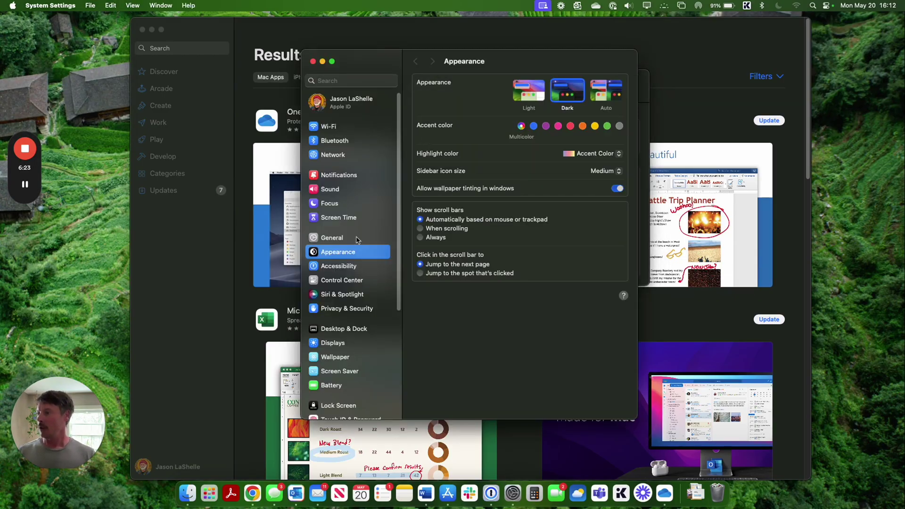
{"action": "left_click", "coordinate": [353, 309]}
{"action": "scroll", "coordinate": [485, 270], "scroll_direction": "down", "scroll_amount": 10}
{"action": "left_click", "coordinate": [490, 359]}
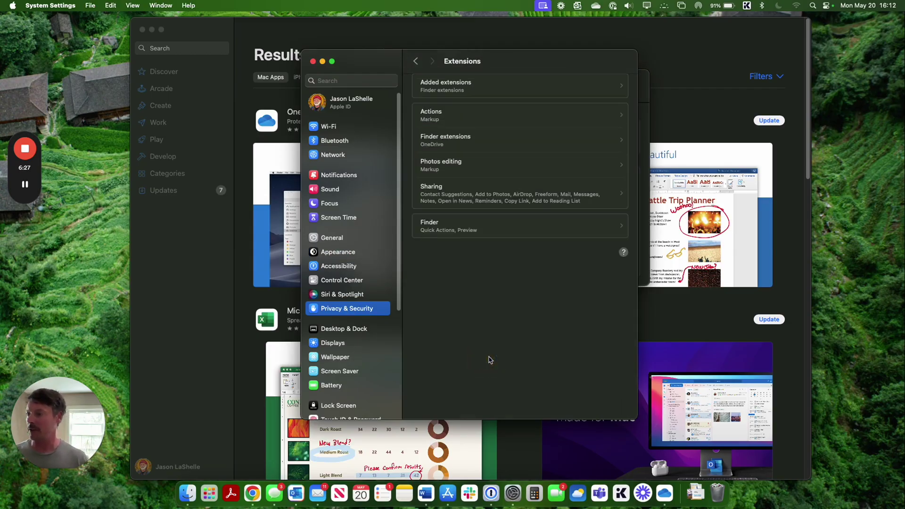
Confirm OneDrive's Finder extension is on for Echo Consulting, LLC and Shared Libraries, and review added extensions
{"action": "left_click", "coordinate": [577, 146]}
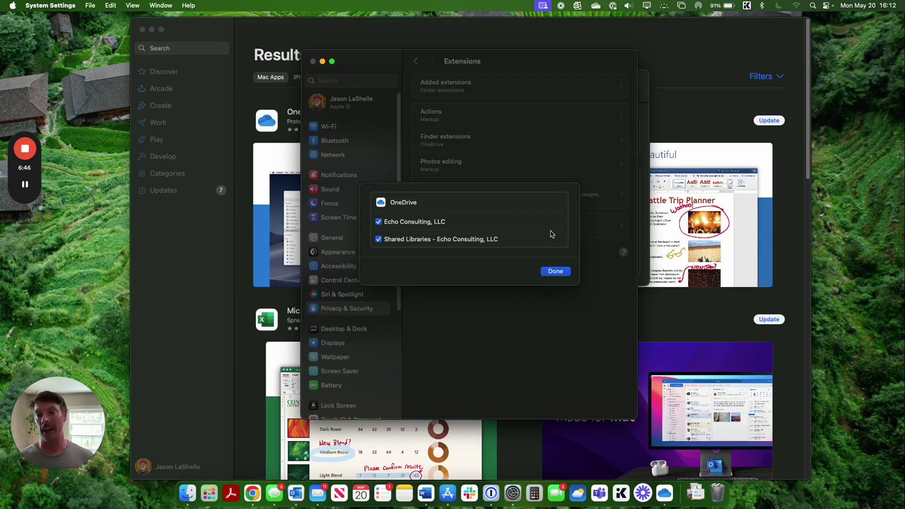
{"action": "left_click", "coordinate": [555, 271]}
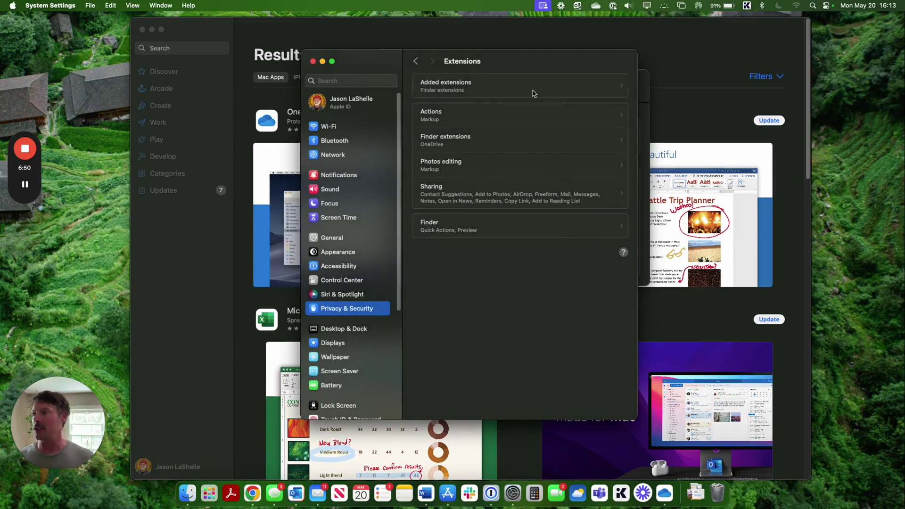
{"action": "left_click", "coordinate": [533, 93]}
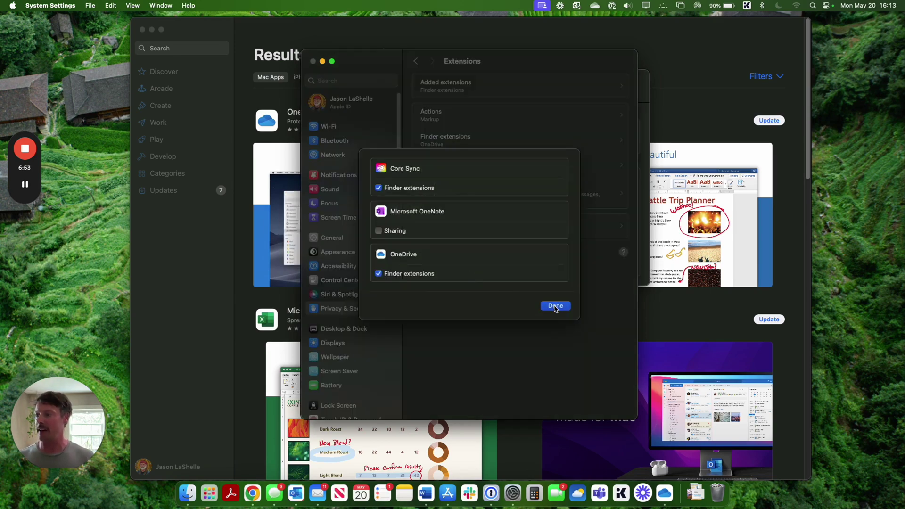
{"action": "left_click", "coordinate": [554, 307]}
{"action": "key", "text": "ctrl+Up"}
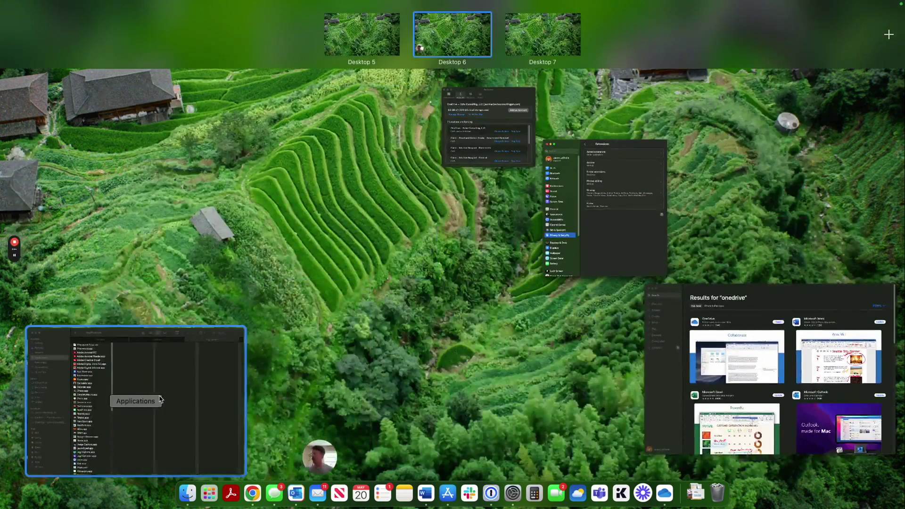
In Finder, browse OneDrive Shared Libraries, then OneDrive - Echo Consulting, LLC from Locations
{"action": "left_click", "coordinate": [160, 399]}
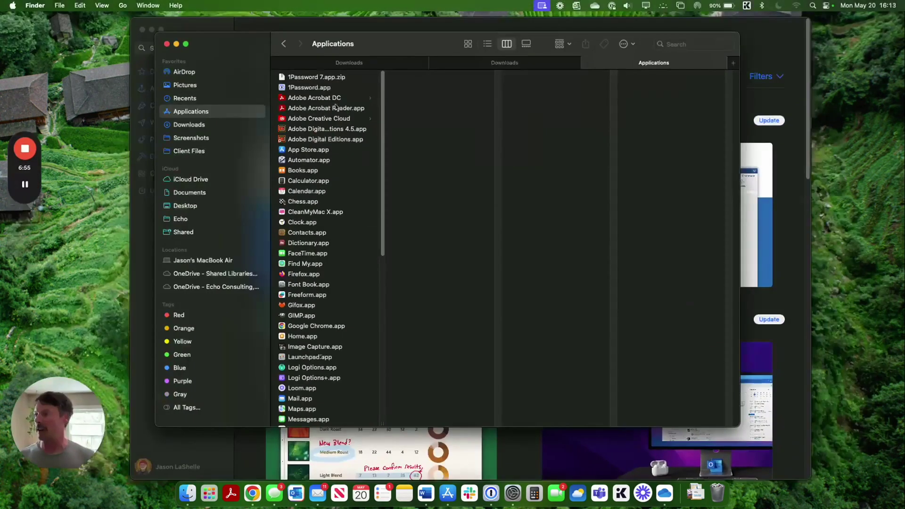
{"action": "left_click", "coordinate": [226, 273]}
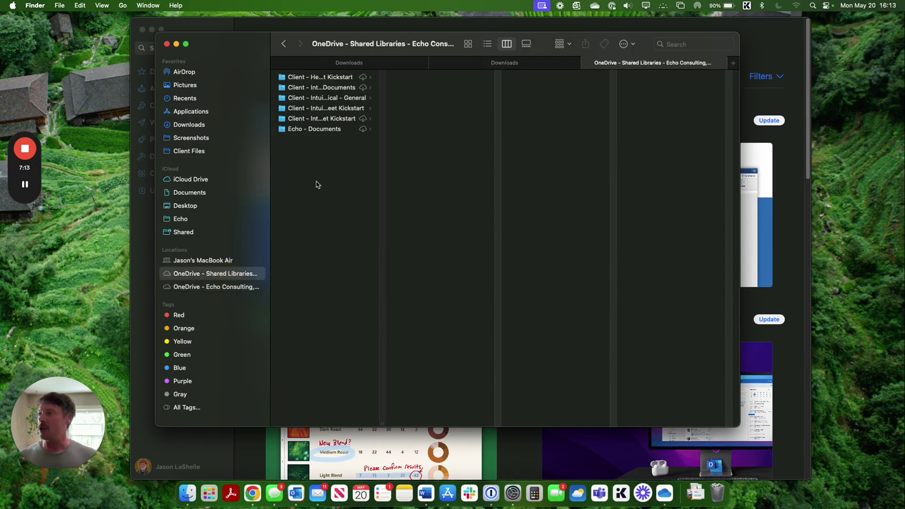
{"action": "left_click", "coordinate": [217, 286]}
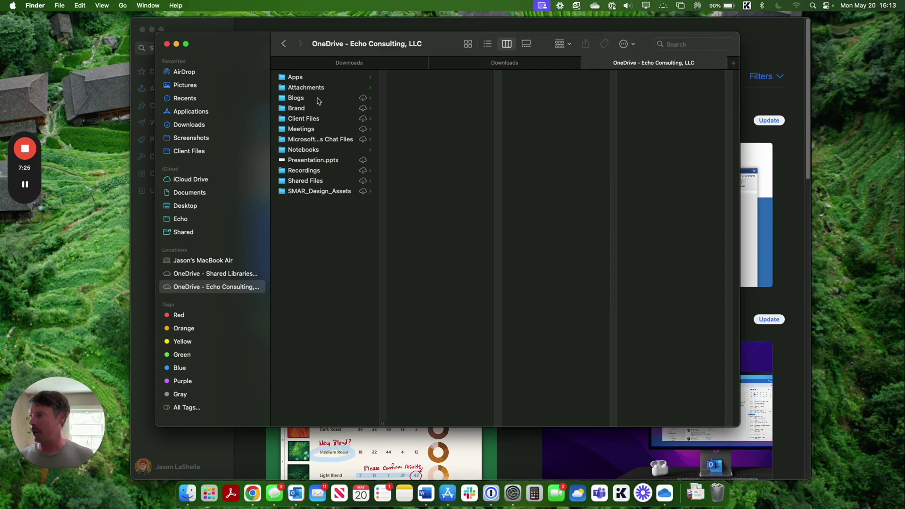
Pin the Brand folder to sidebar Favorites and view it in columns showing its two PNGs
{"action": "left_click", "coordinate": [311, 109]}
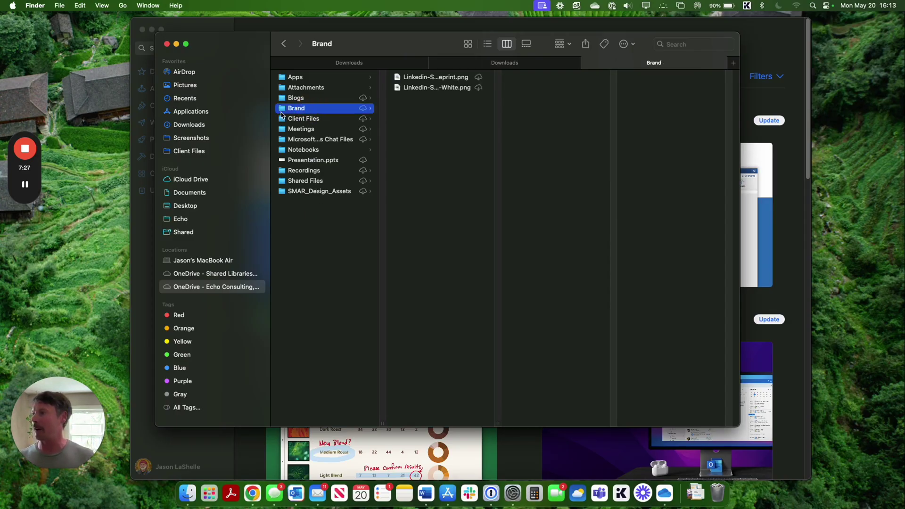
{"action": "left_click_drag", "start_coordinate": [304, 109], "coordinate": [212, 160]}
{"action": "left_click", "coordinate": [184, 165]}
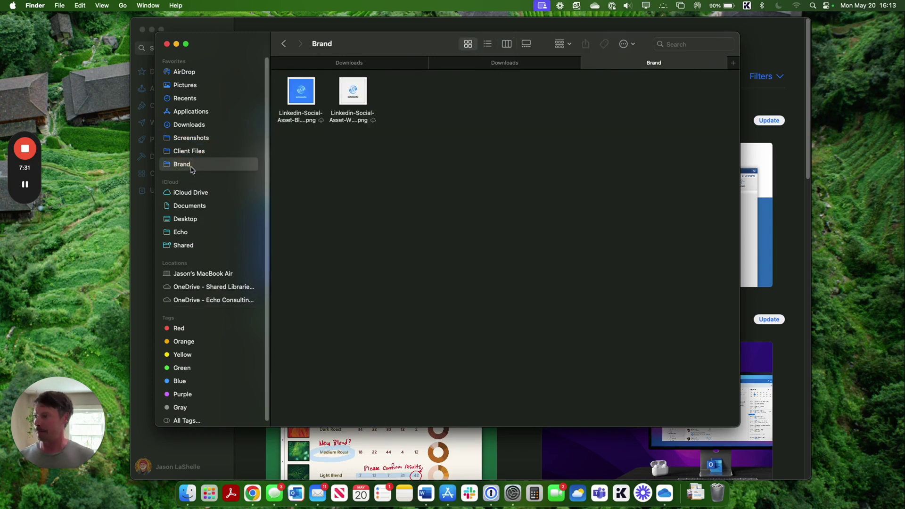
{"action": "left_click", "coordinate": [507, 43]}
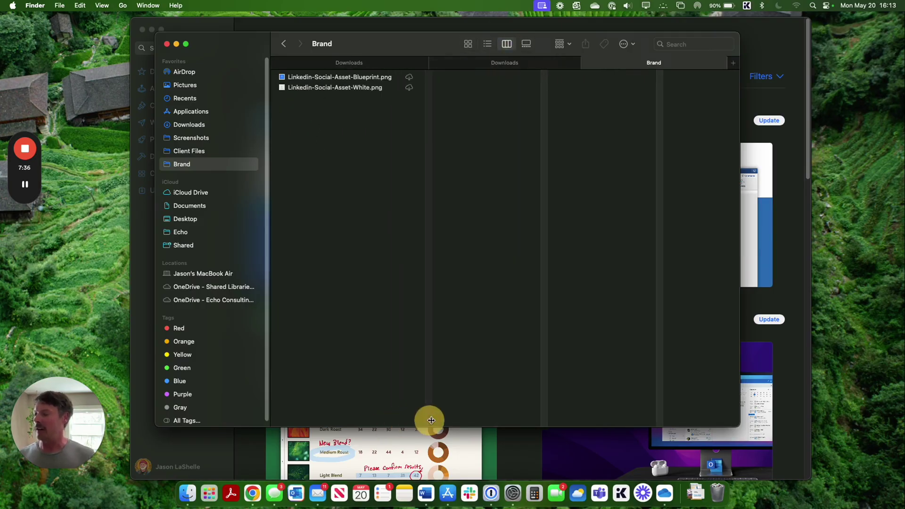
{"action": "left_click_drag", "start_coordinate": [431, 420], "coordinate": [427, 418]}
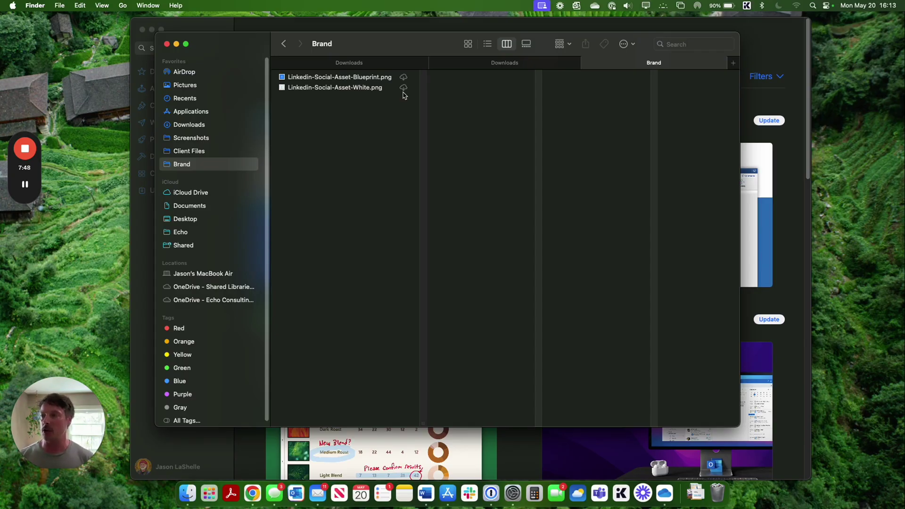
Quick Look Linkedin-Social-Asset-Blueprint.png so it downloads, showing the blue echolocity logo at 217 KB
{"action": "left_click", "coordinate": [361, 76]}
{"action": "key", "text": "space"}
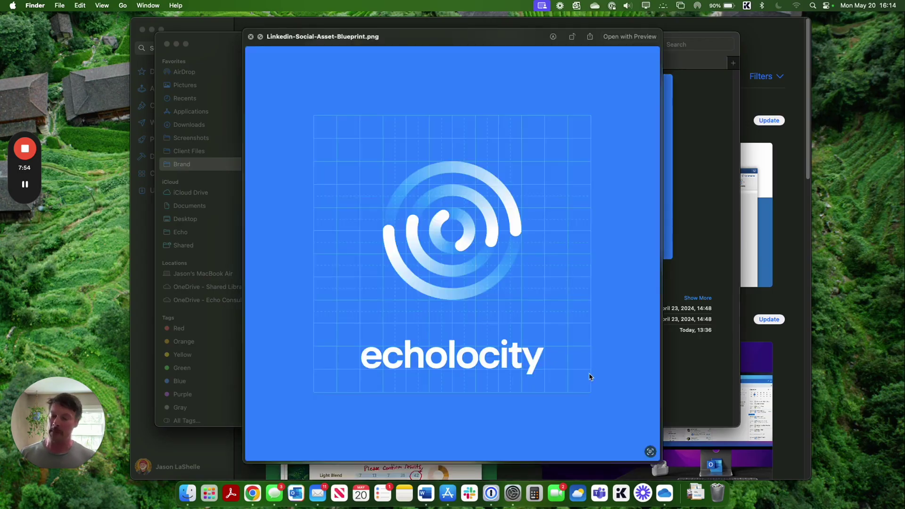
{"action": "key", "text": "space"}
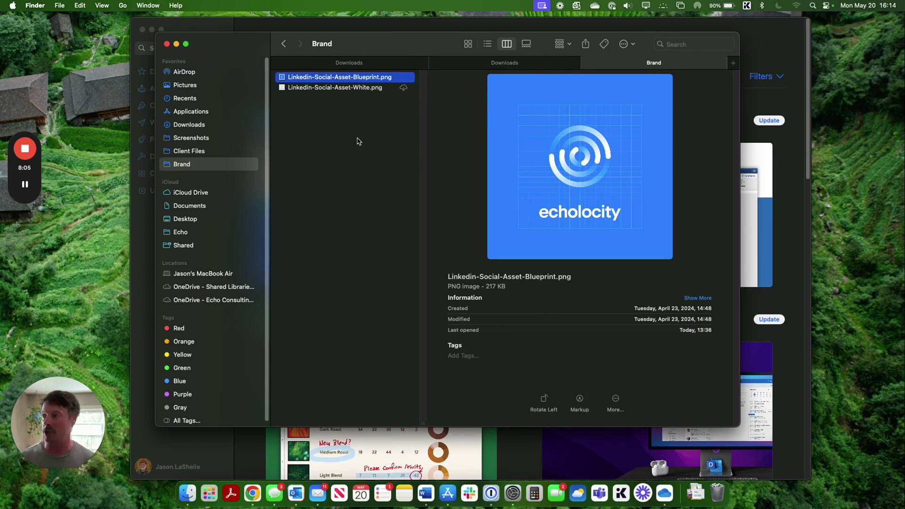
Free up space on Linkedin-Social-Asset-Blueprint.png and widen the first column to show full names
{"action": "right_click", "coordinate": [368, 82]}
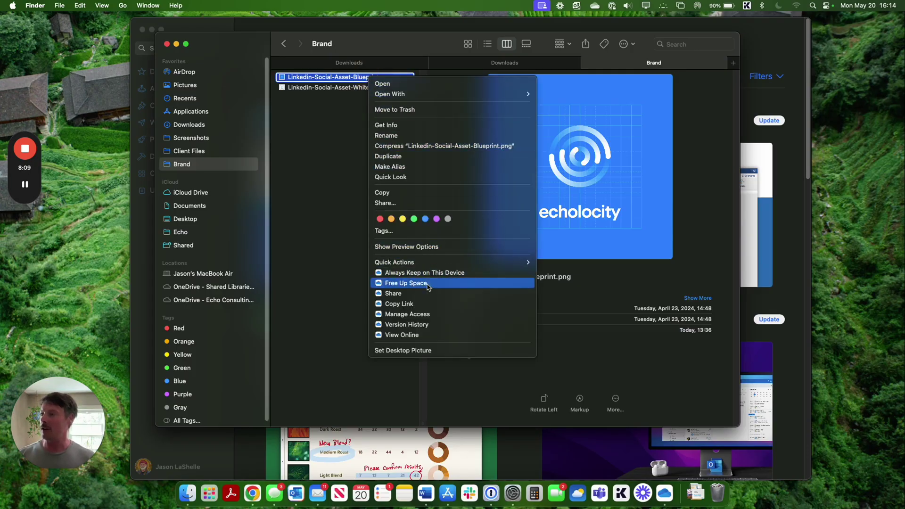
{"action": "left_click", "coordinate": [405, 283]}
{"action": "key", "text": "ctrl+Up"}
{"action": "left_click", "coordinate": [163, 380]}
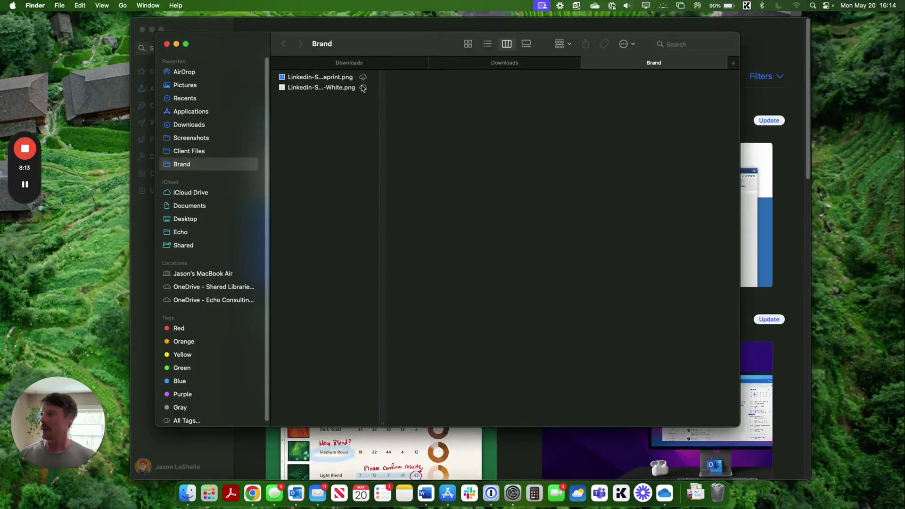
{"action": "left_click_drag", "start_coordinate": [382, 421], "coordinate": [464, 420]}
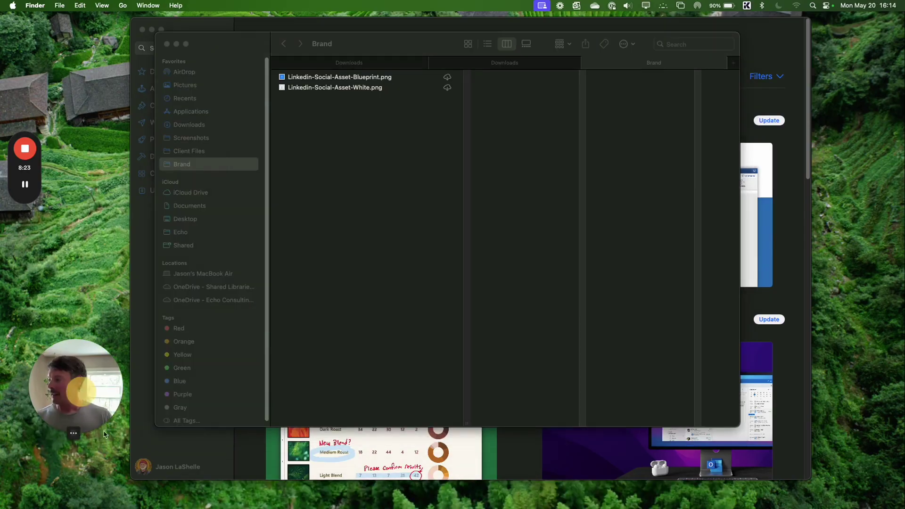
Expand the Loom webcam bubble so the presenter fills the screen
{"action": "left_click", "coordinate": [82, 437]}
{"action": "mouse_move", "coordinate": [452, 507]}
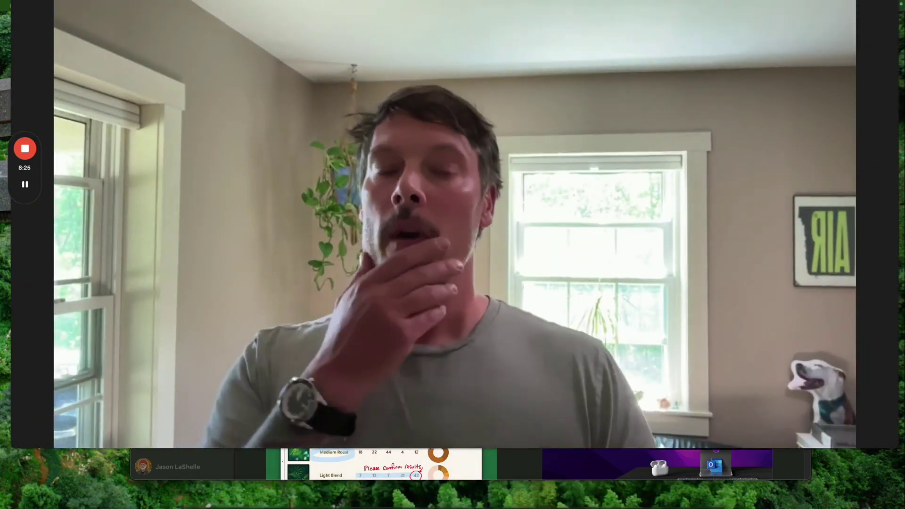